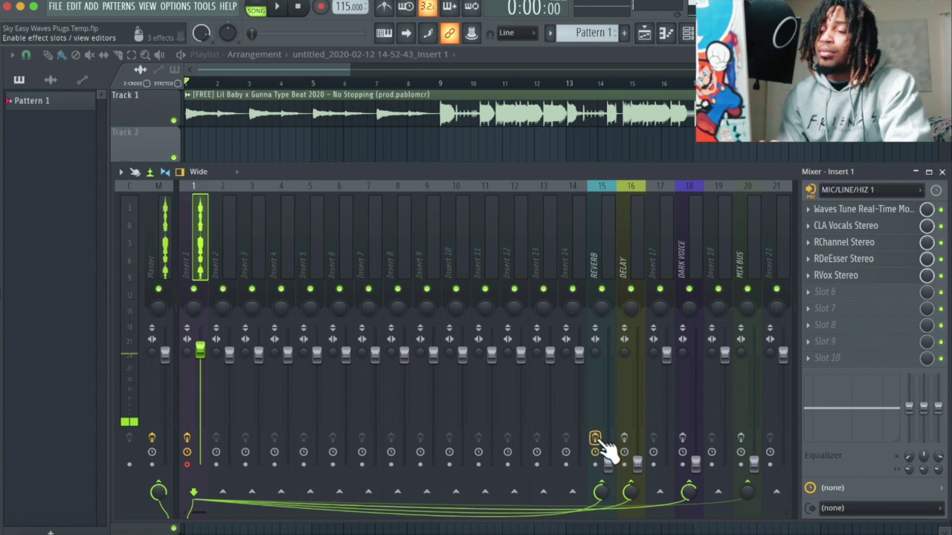
Step: Enable the DELAY track's effects and raise the REVERB and DELAY faders, bringing REVERB to about -3.1 dB
{"action": "left_click", "coordinate": [624, 439]}
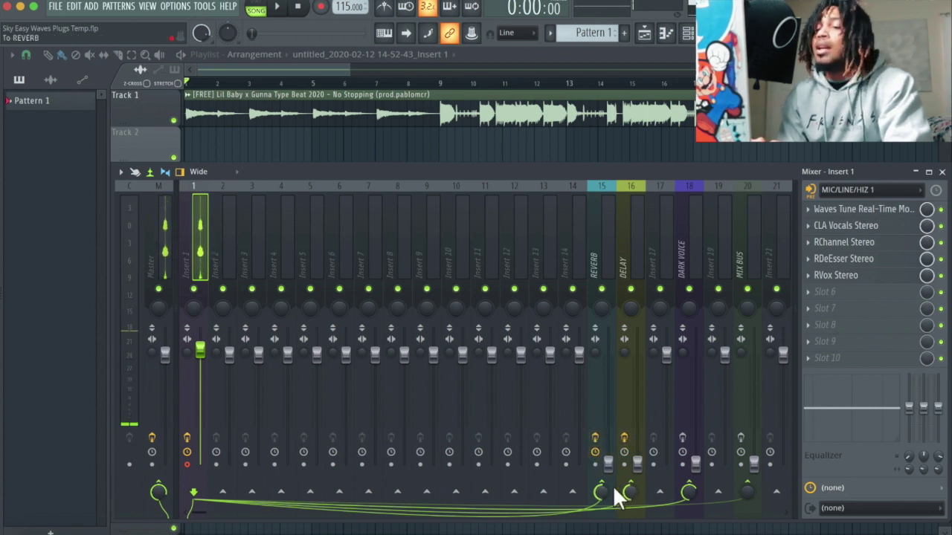
{"action": "left_click", "coordinate": [601, 260]}
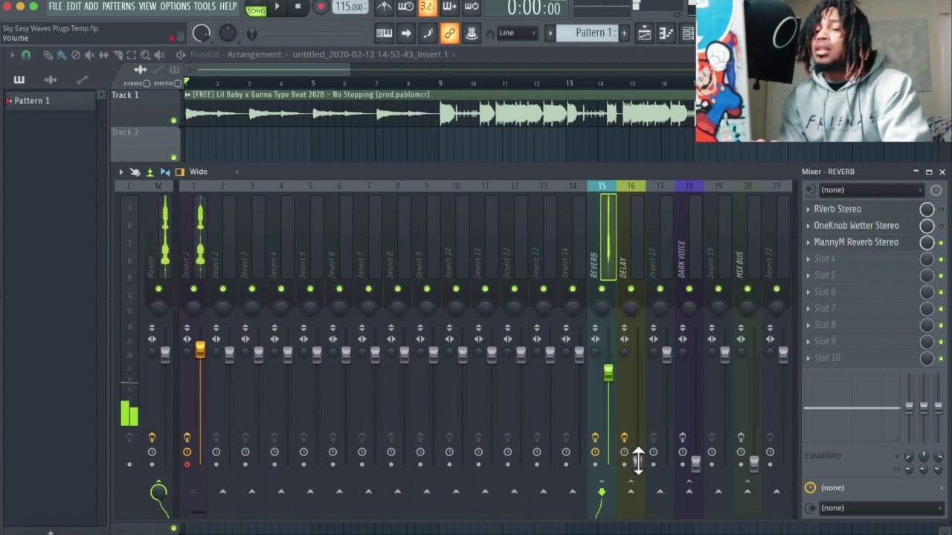
{"action": "left_click_drag", "start_coordinate": [637, 464], "coordinate": [637, 403]}
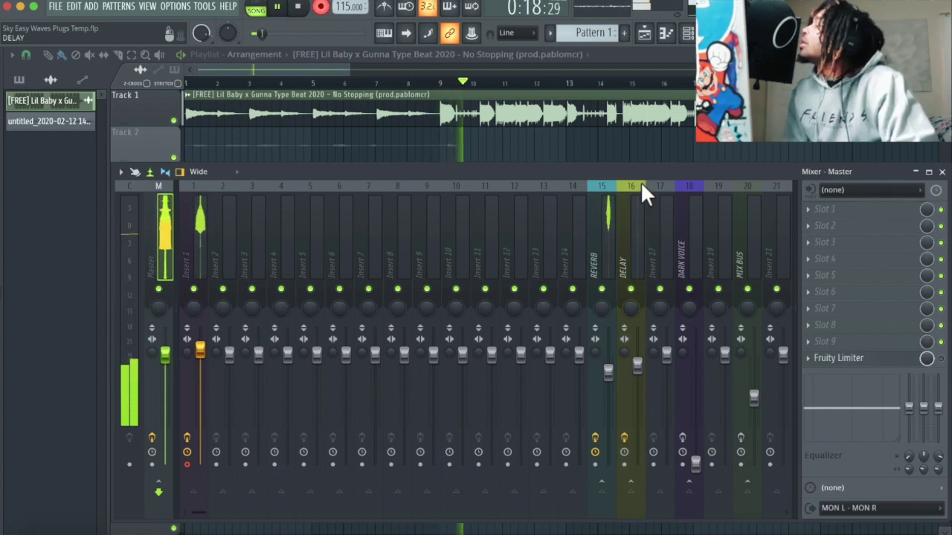
{"action": "left_click", "coordinate": [598, 266]}
{"action": "left_click_drag", "start_coordinate": [608, 372], "coordinate": [610, 364]}
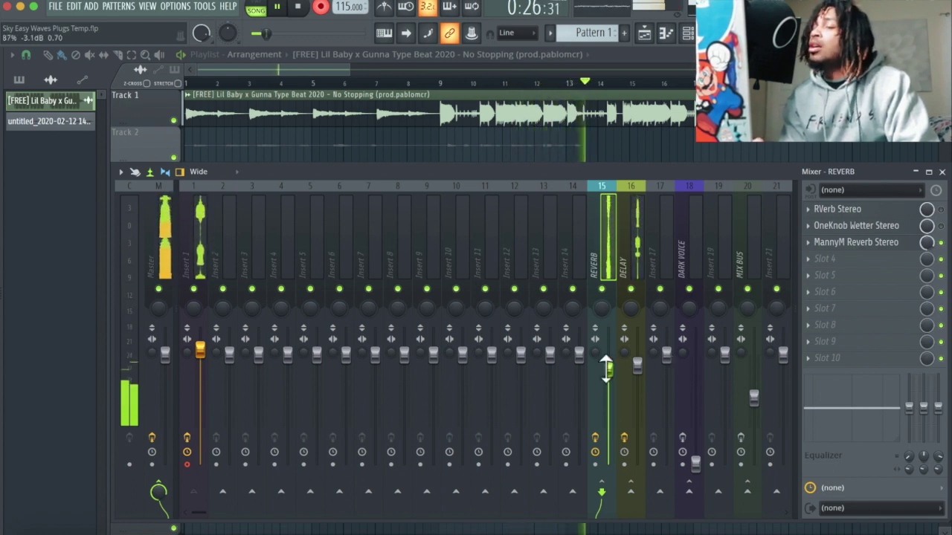
{"action": "left_click_drag", "start_coordinate": [638, 364], "coordinate": [637, 355]}
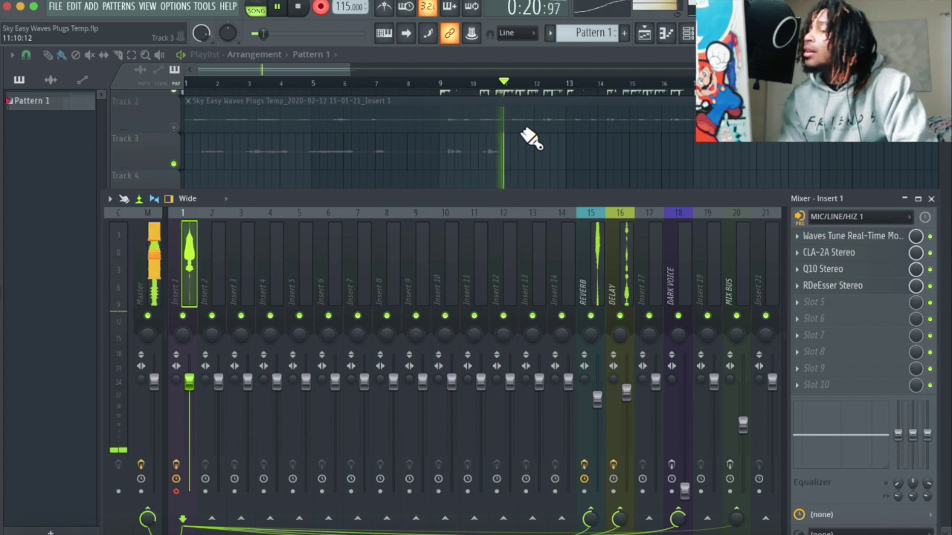
Step: On the REVERB track, bypass MannyM Reverb, enable RVerb instead, and fine-tune the track's fader
{"action": "left_click", "coordinate": [581, 291]}
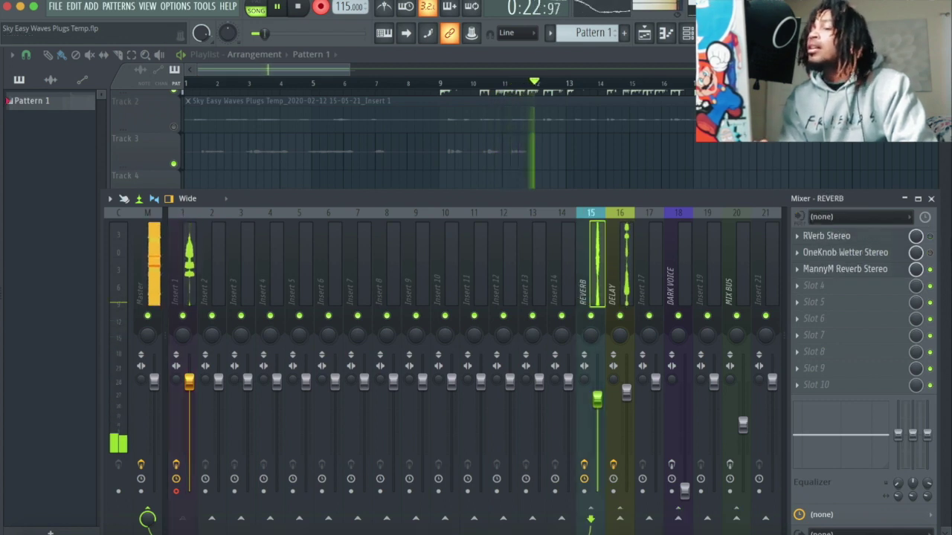
{"action": "left_click", "coordinate": [930, 269]}
{"action": "left_click", "coordinate": [930, 235]}
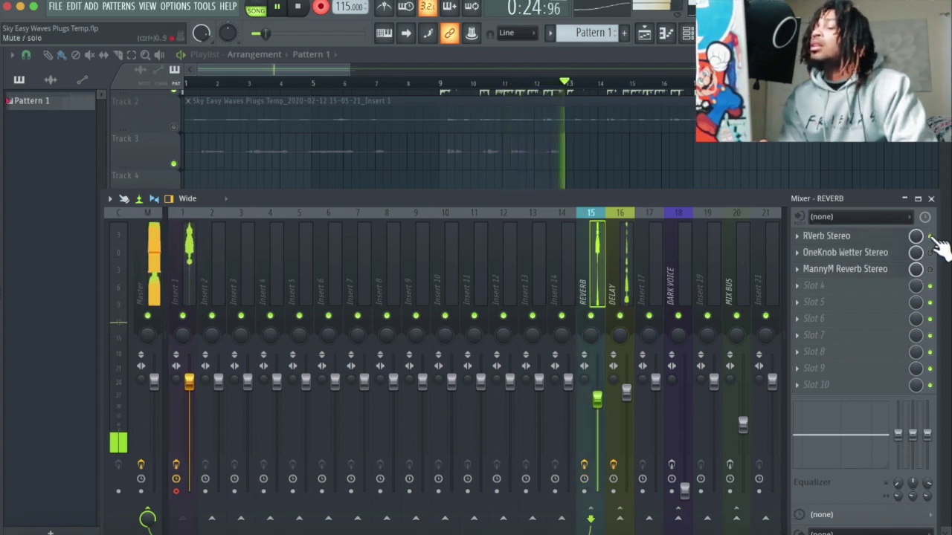
{"action": "left_click_drag", "start_coordinate": [597, 400], "coordinate": [597, 392]}
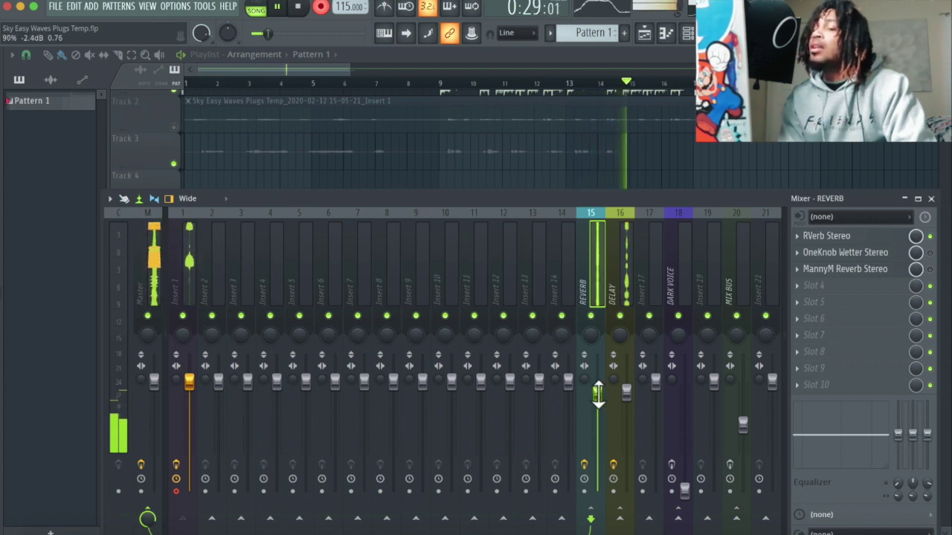
{"action": "left_click_drag", "start_coordinate": [597, 394], "coordinate": [597, 398]}
Step: In the DELAY track's CLA Effects, choose Quarter for a lowered long delay, turn off the Telephone EQ, and raise distortion and pitch
{"action": "left_click", "coordinate": [614, 297]}
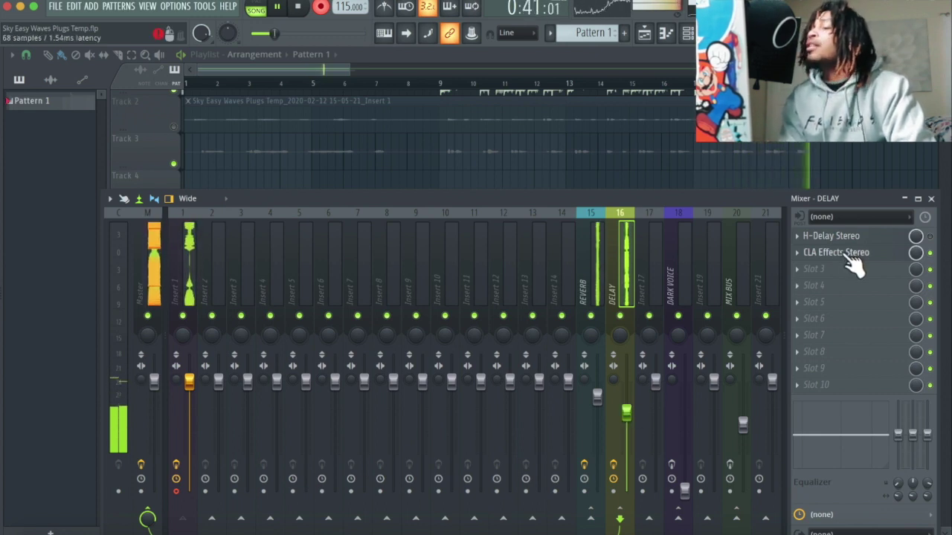
{"action": "left_click", "coordinate": [843, 254]}
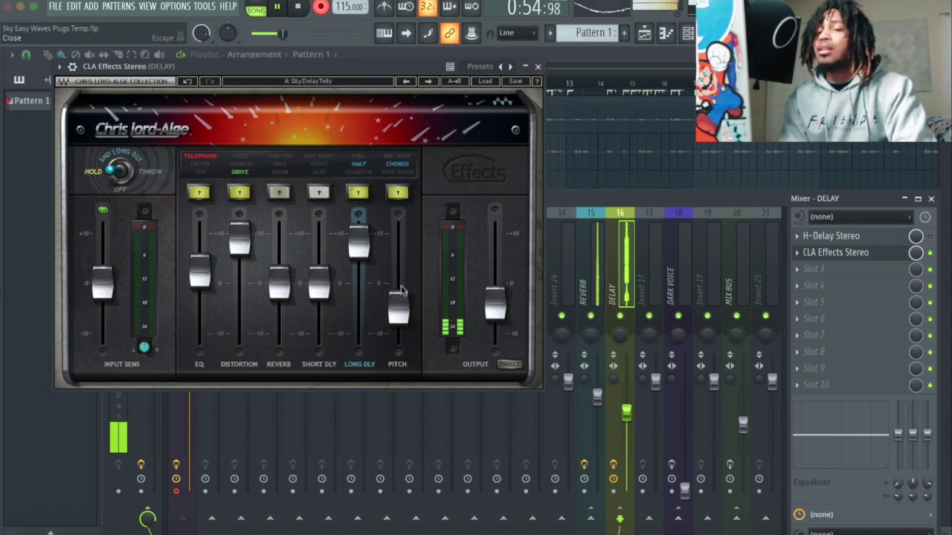
{"action": "left_click_drag", "start_coordinate": [354, 249], "coordinate": [354, 271]}
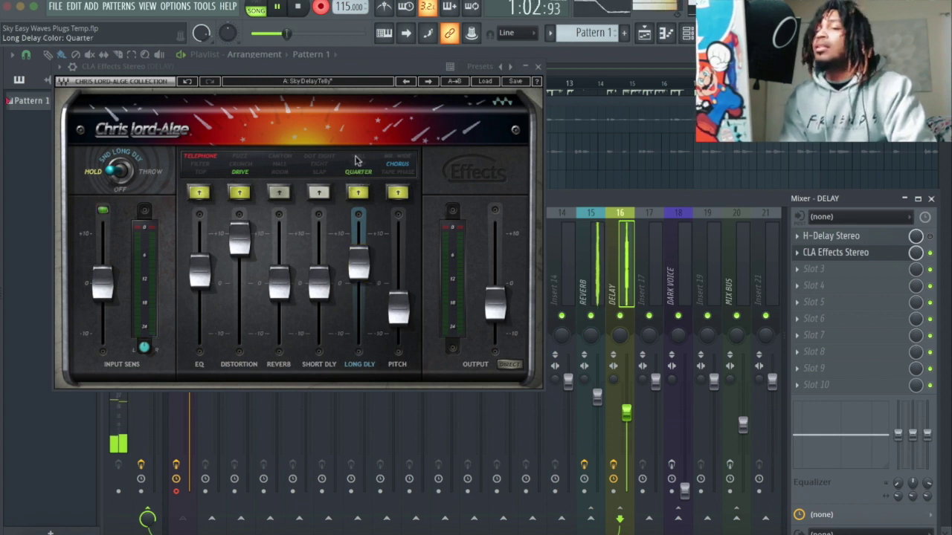
{"action": "left_click", "coordinate": [194, 162]}
{"action": "left_click_drag", "start_coordinate": [237, 231], "coordinate": [239, 228]}
{"action": "left_click_drag", "start_coordinate": [399, 314], "coordinate": [399, 232]}
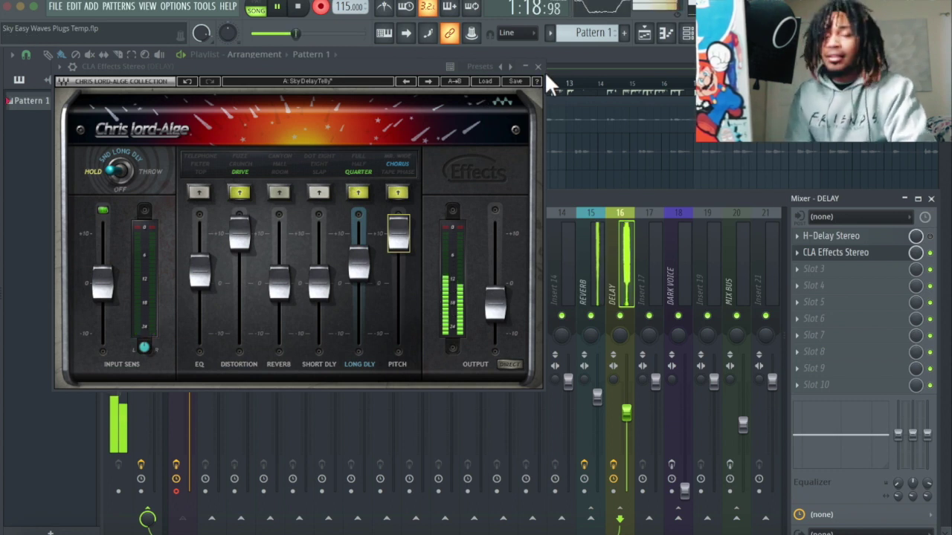
{"action": "key", "text": "space"}
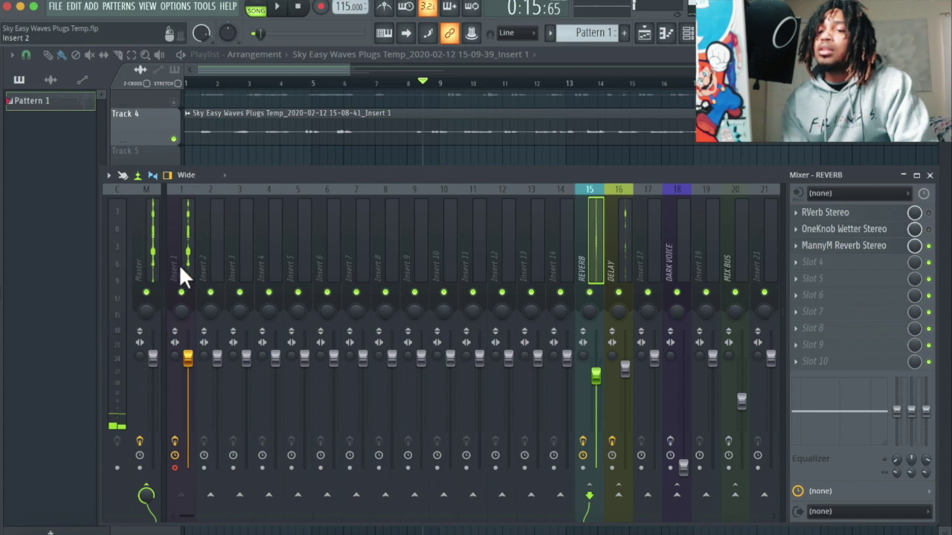
Step: Enable the DARK VOICE effects, raise its fader during playback, and set the REVERB fader to about -3.8 dB
{"action": "left_click", "coordinate": [174, 258]}
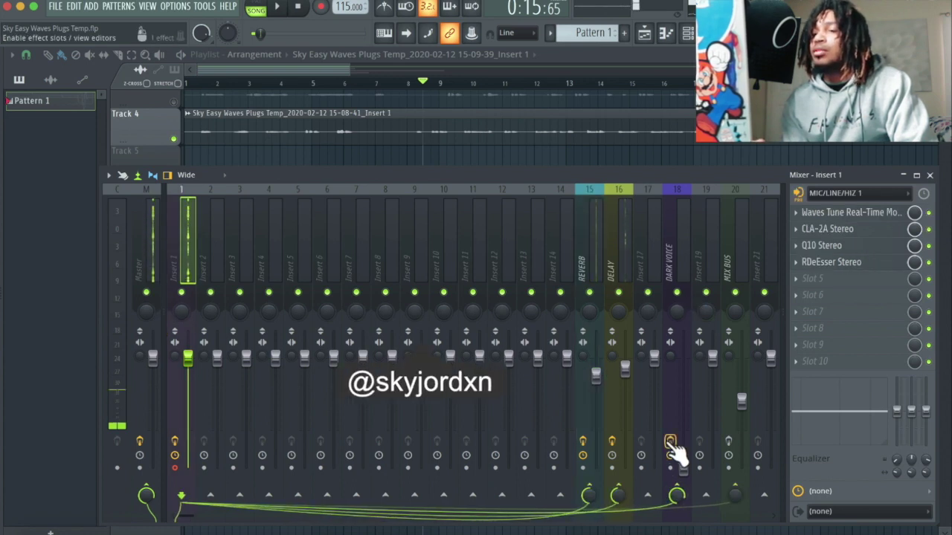
{"action": "key", "text": "space"}
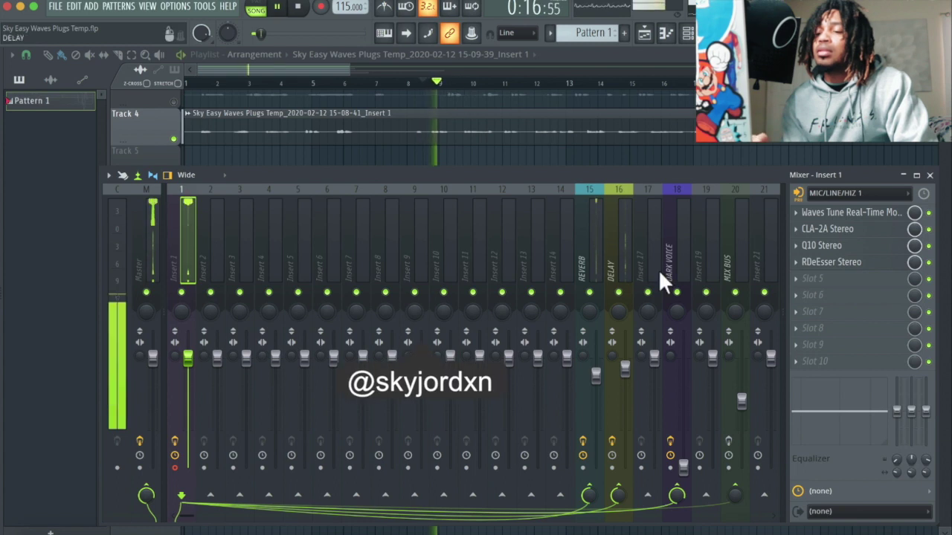
{"action": "left_click_drag", "start_coordinate": [682, 467], "coordinate": [595, 377]}
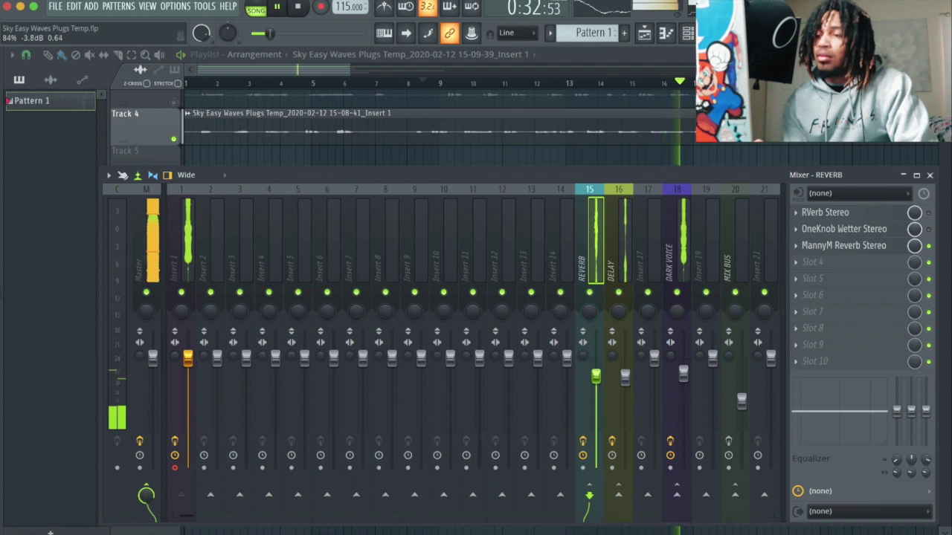
Step: In Insert 1's CLA-2A compressor, set Peak Reduction to 49.20 and adjust the gain
{"action": "left_click", "coordinate": [179, 259]}
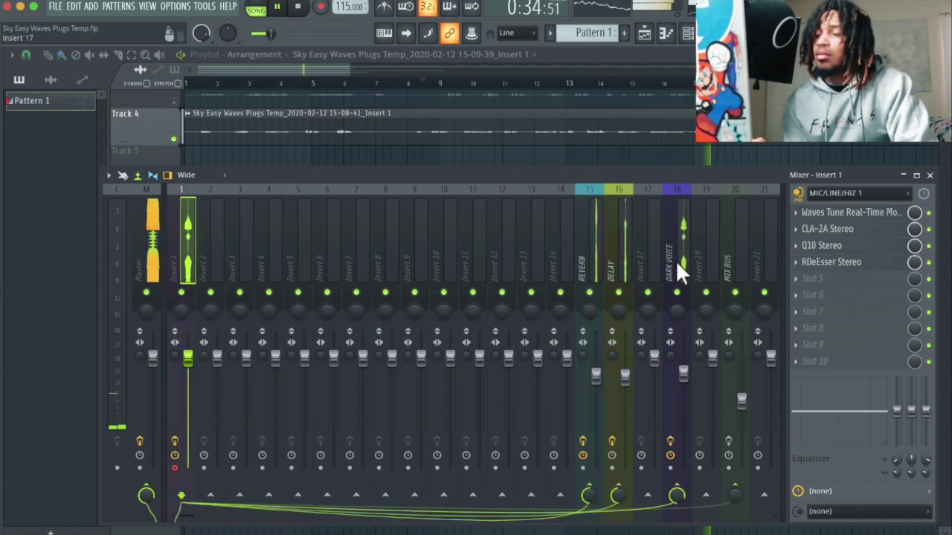
{"action": "left_click", "coordinate": [843, 231]}
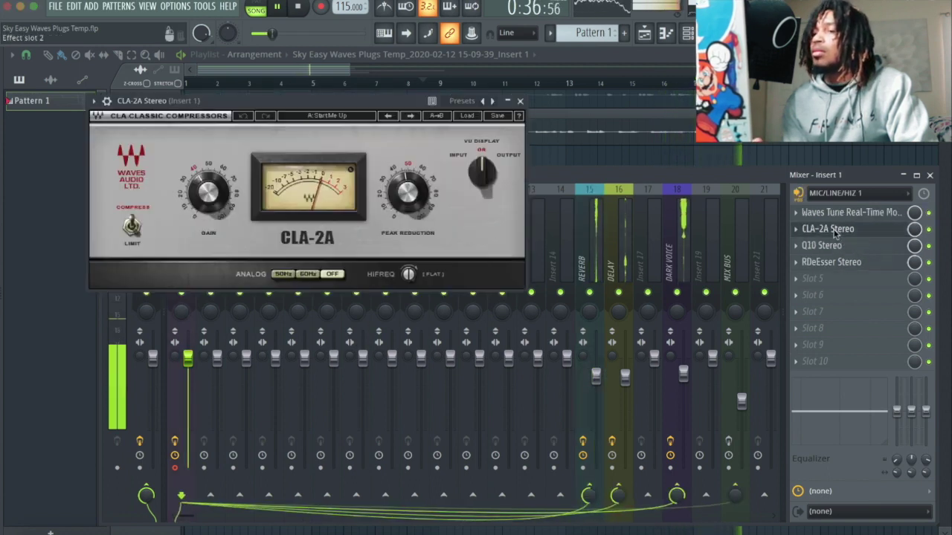
{"action": "left_click_drag", "start_coordinate": [409, 193], "coordinate": [409, 195]}
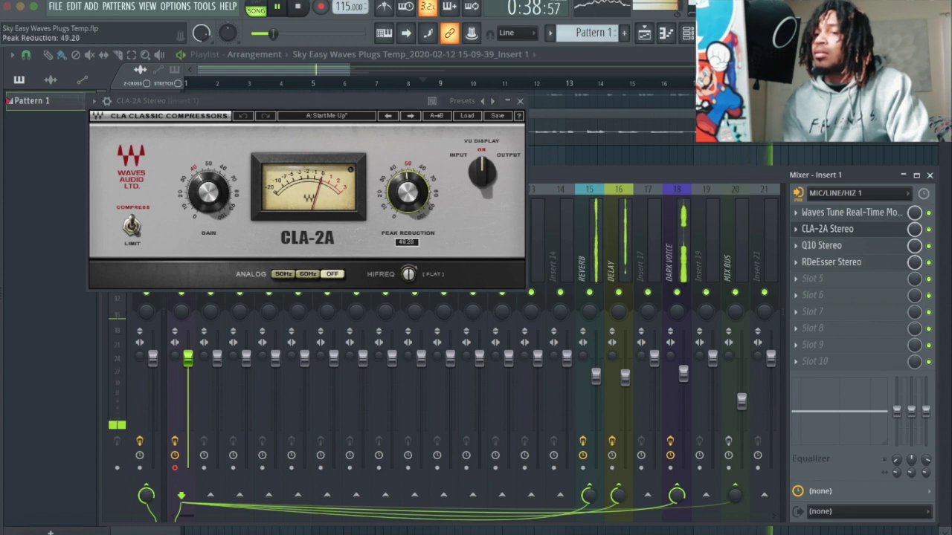
{"action": "left_click_drag", "start_coordinate": [208, 191], "coordinate": [198, 195]}
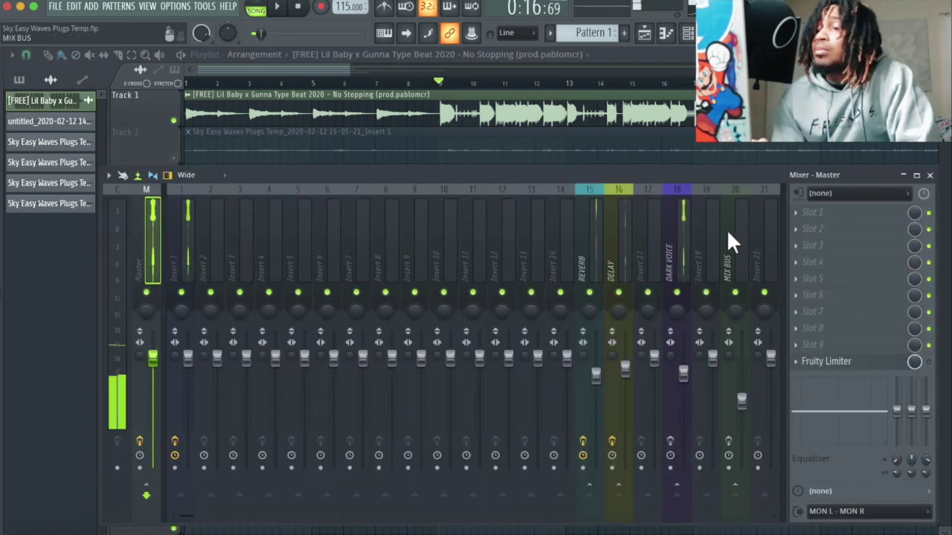
Step: Raise the MIX BUS fader to about -5.3 dB and turn up Insert 1's send to it to about 82% during playback
{"action": "left_click", "coordinate": [728, 231]}
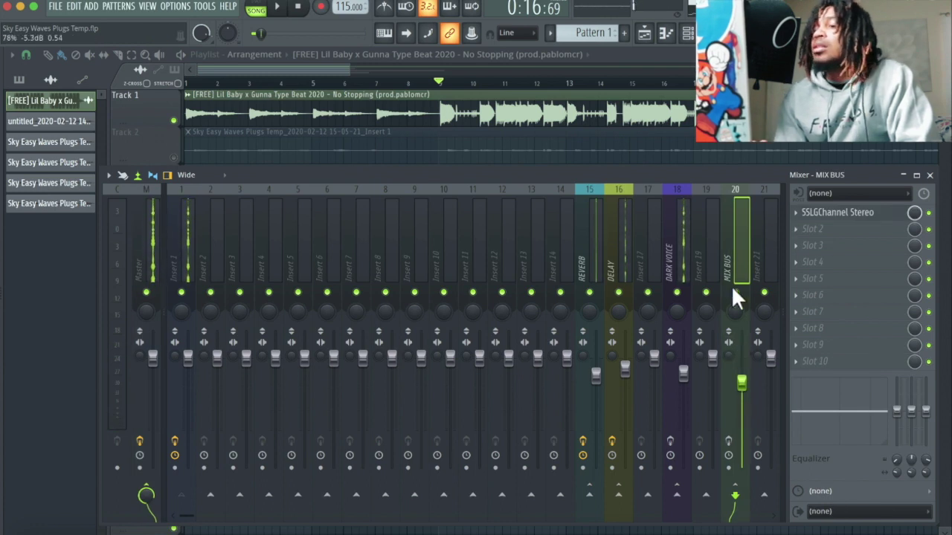
{"action": "left_click", "coordinate": [170, 261]}
{"action": "left_click", "coordinate": [738, 492]}
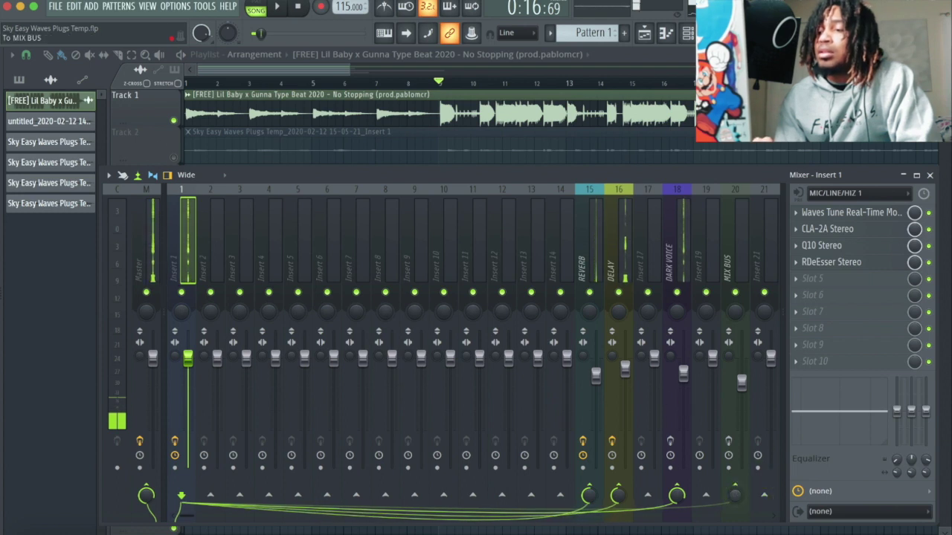
{"action": "scroll", "coordinate": [734, 495], "scroll_direction": "up", "scroll_amount": 5}
{"action": "key", "text": "space"}
{"action": "left_click_drag", "start_coordinate": [734, 495], "coordinate": [735, 515]}
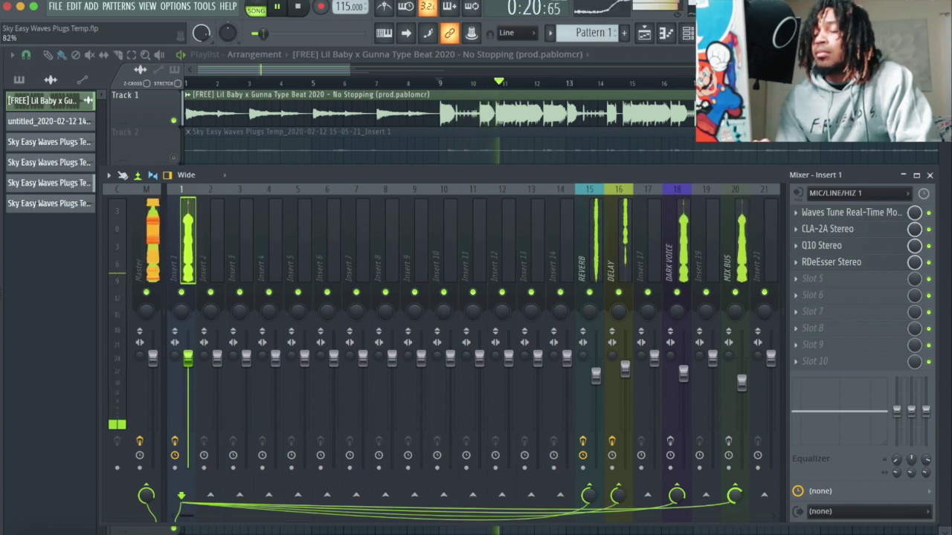
Step: Enable the effects on the DARK VOICE and MIX BUS tracks and readjust Insert 1's send to MIX BUS
{"action": "left_click", "coordinate": [671, 443]}
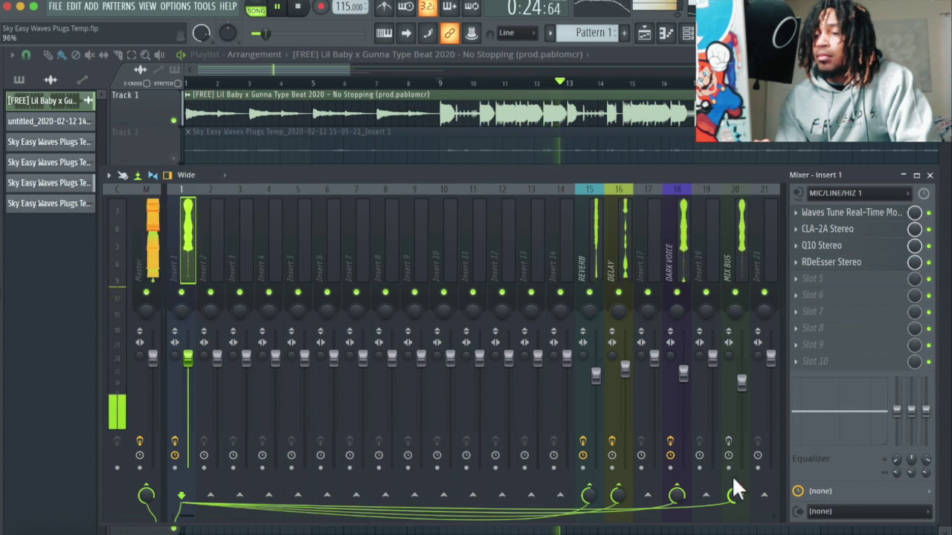
{"action": "left_click", "coordinate": [728, 442]}
{"action": "left_click_drag", "start_coordinate": [733, 493], "coordinate": [732, 509]}
Step: Balance the DARK VOICE send and fader against the vocal, and raise the MIX BUS fader to about -3.9 dB
{"action": "left_click_drag", "start_coordinate": [676, 496], "coordinate": [677, 503]}
{"action": "left_click_drag", "start_coordinate": [683, 372], "coordinate": [683, 359]}
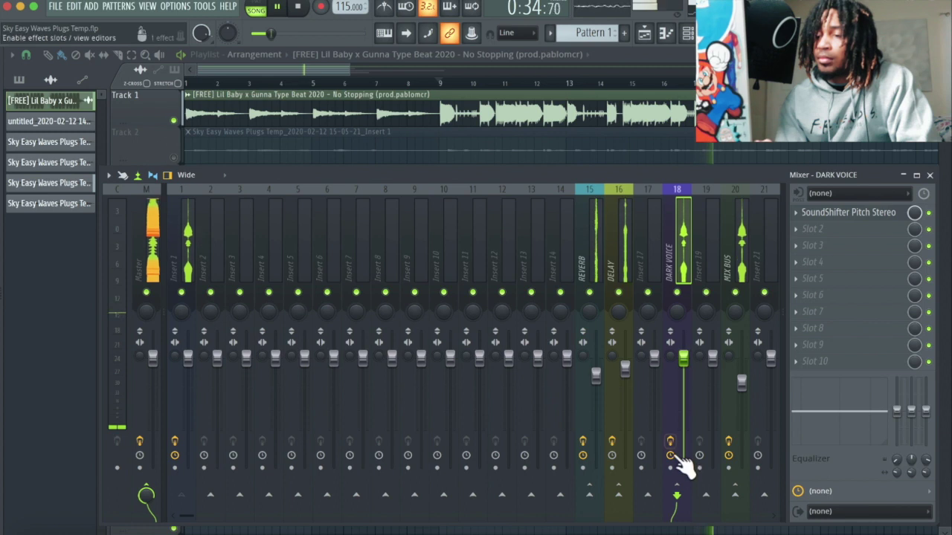
{"action": "left_click_drag", "start_coordinate": [680, 406], "coordinate": [679, 407]}
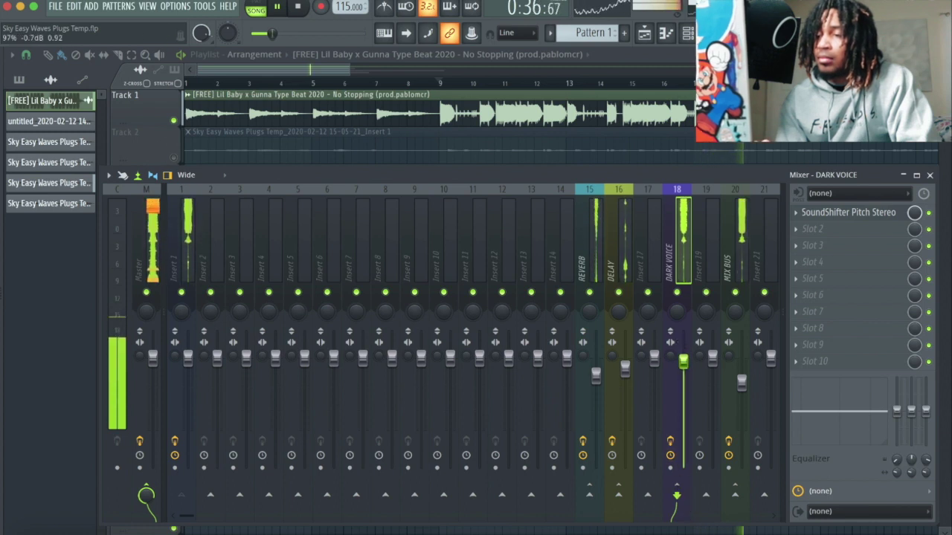
{"action": "left_click_drag", "start_coordinate": [683, 362], "coordinate": [683, 371]}
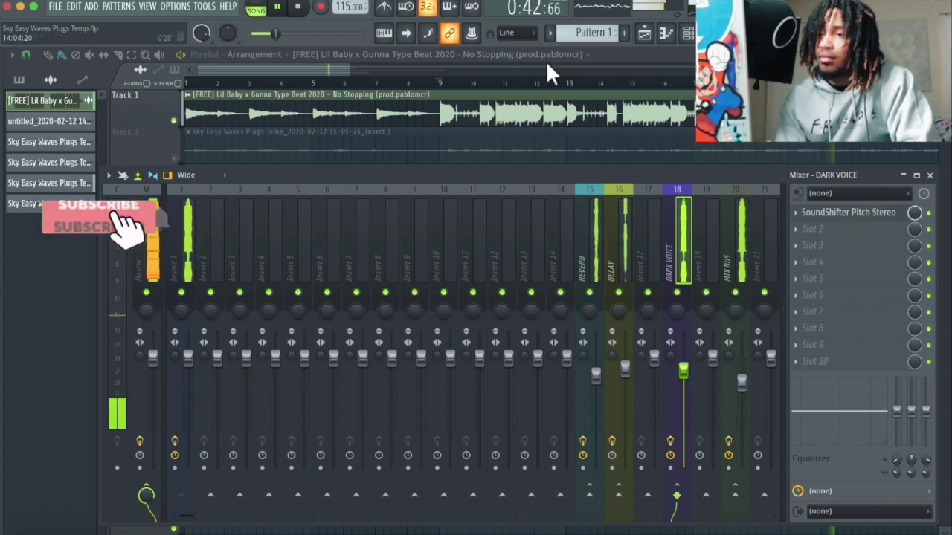
{"action": "left_click_drag", "start_coordinate": [741, 380], "coordinate": [743, 375]}
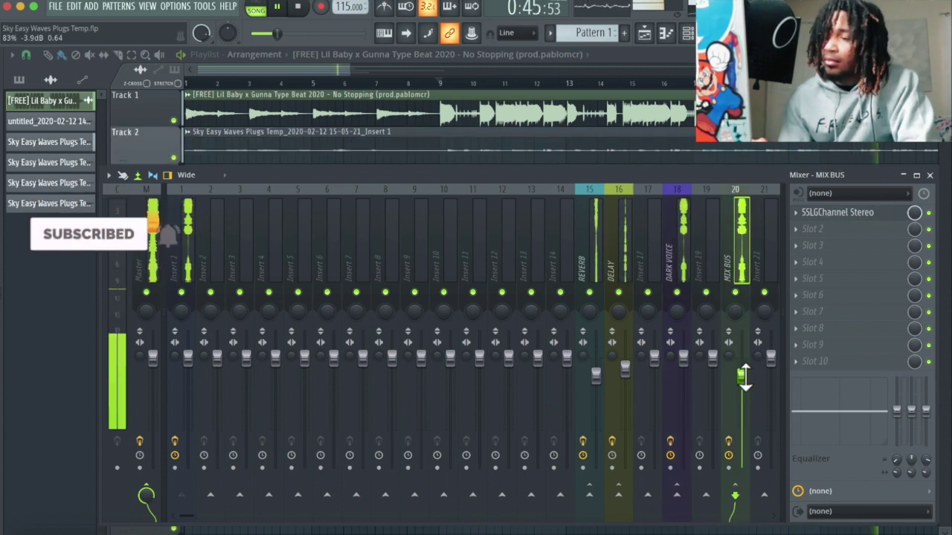